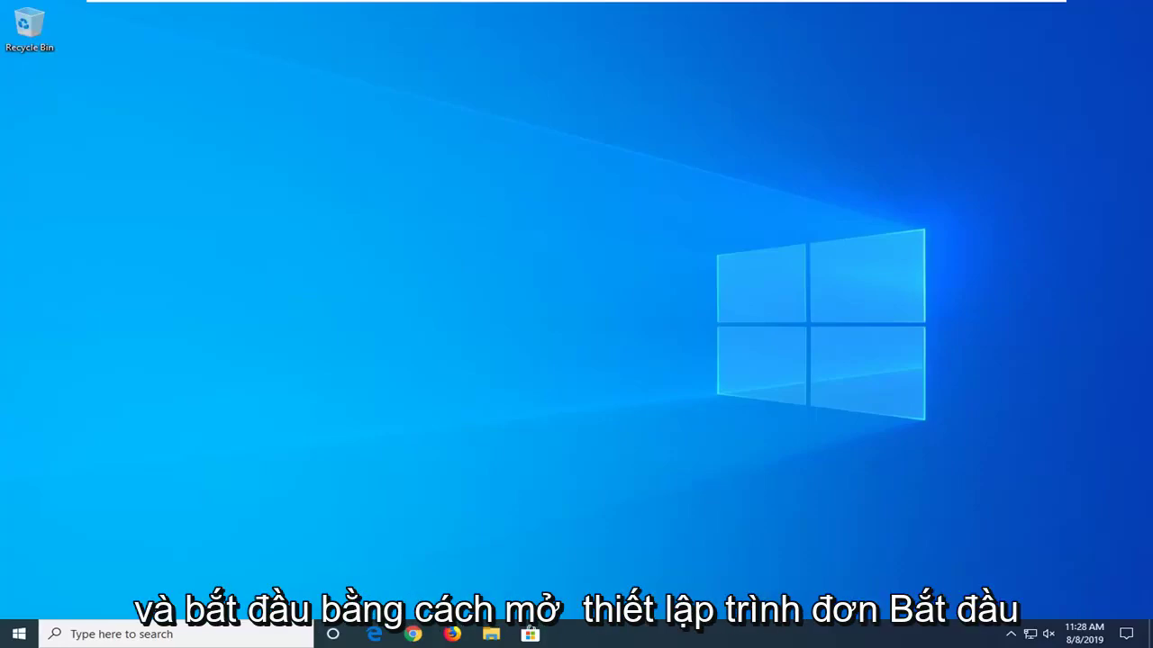
Step: Search Windows for "services" and open the Services app
{"action": "left_click", "coordinate": [18, 634]}
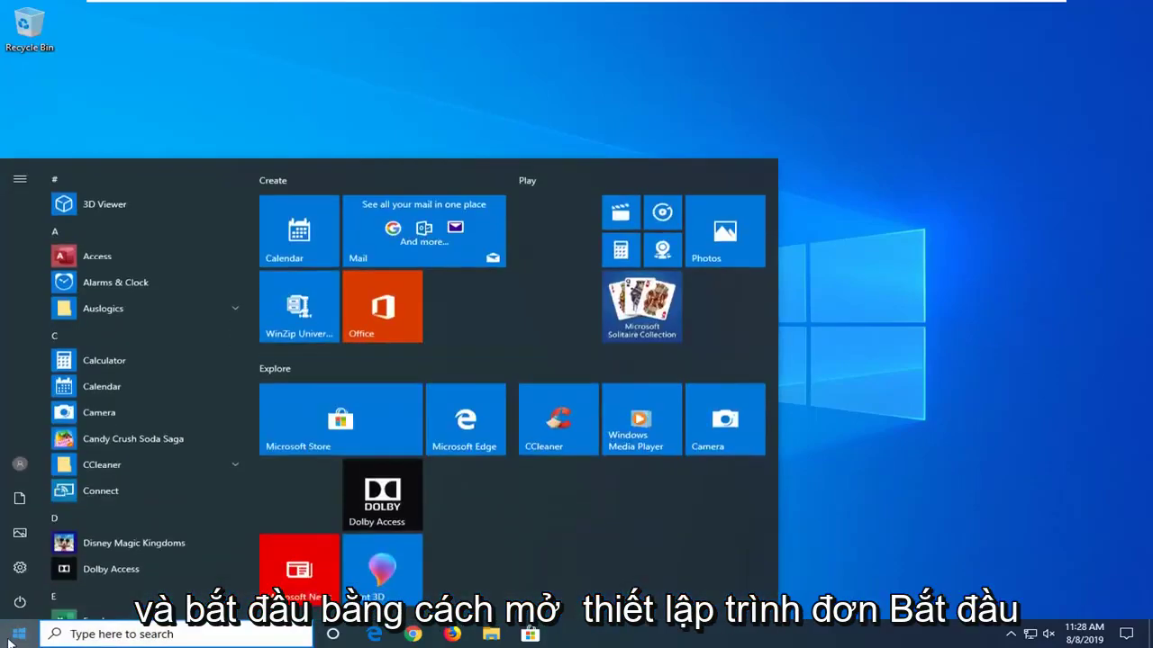
{"action": "type", "text": "services"}
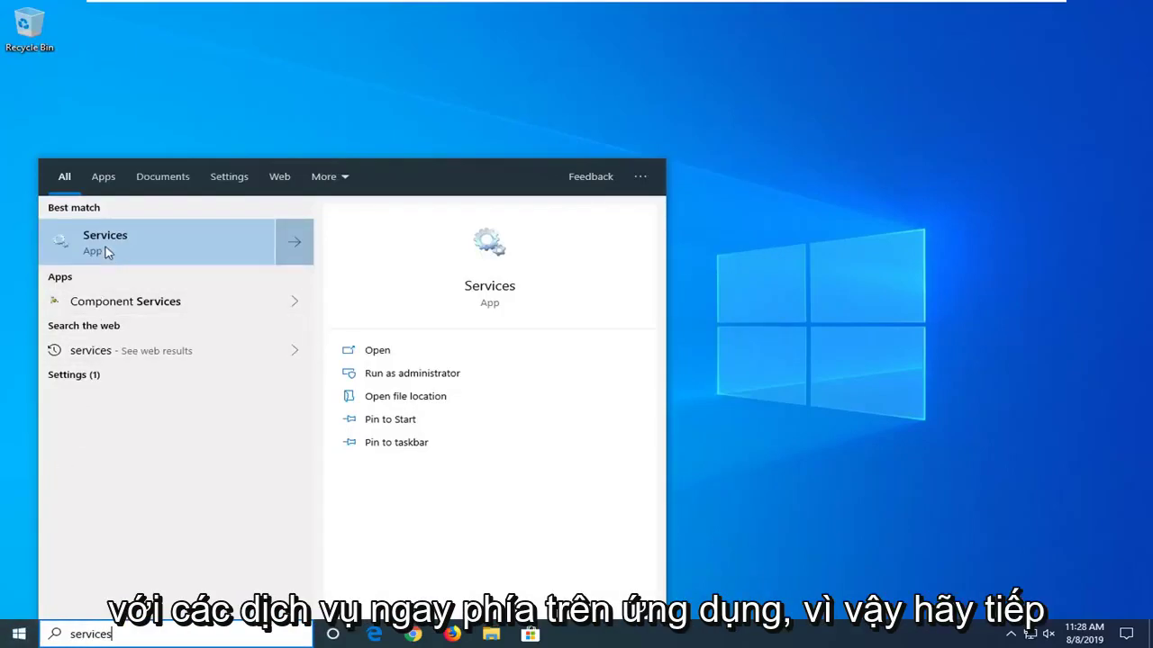
{"action": "left_click", "coordinate": [113, 249]}
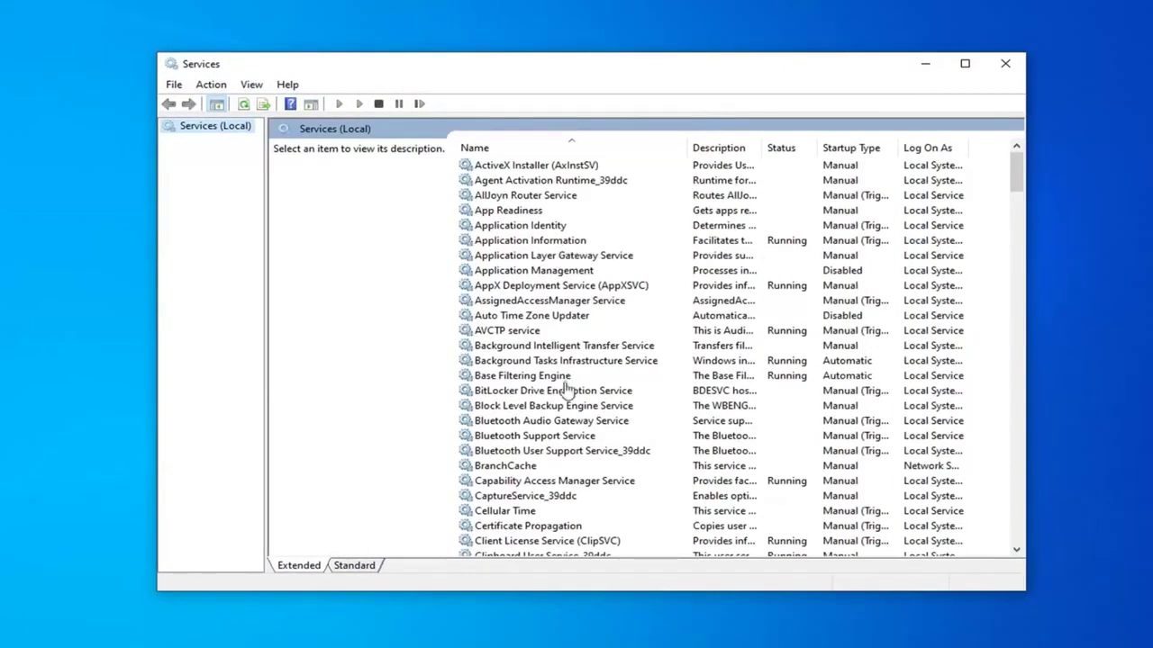
Step: Set the Background Intelligent Transfer Service to Automatic startup and start it, checking its log-on account before saving the properties
{"action": "left_click", "coordinate": [588, 349]}
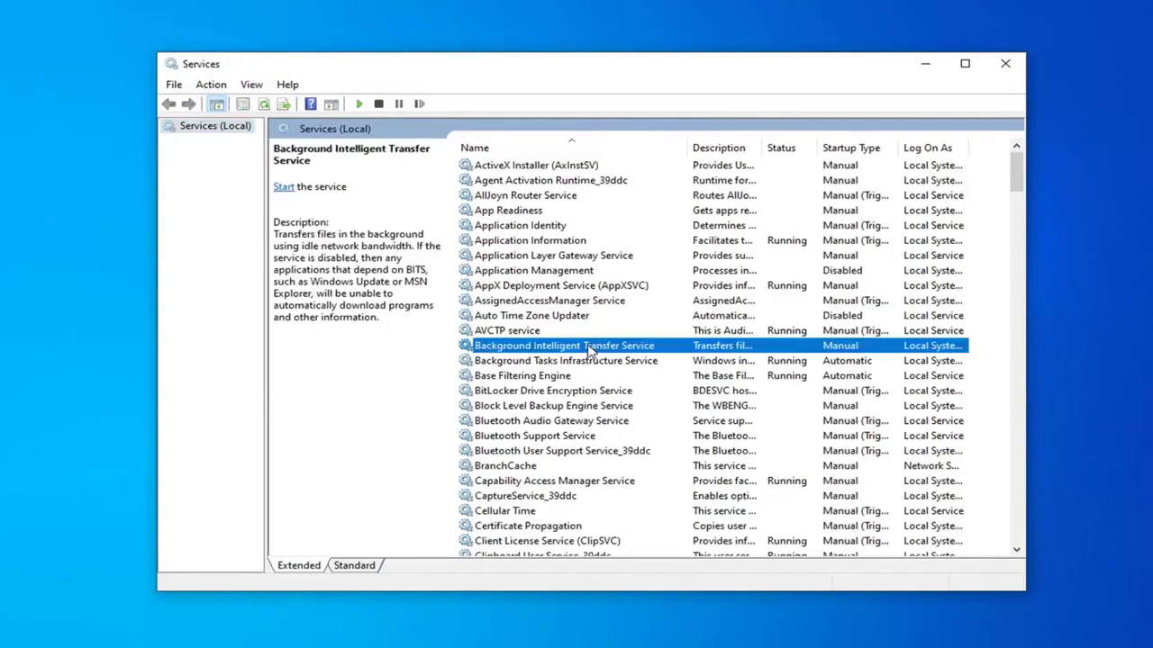
{"action": "double_click", "coordinate": [588, 348]}
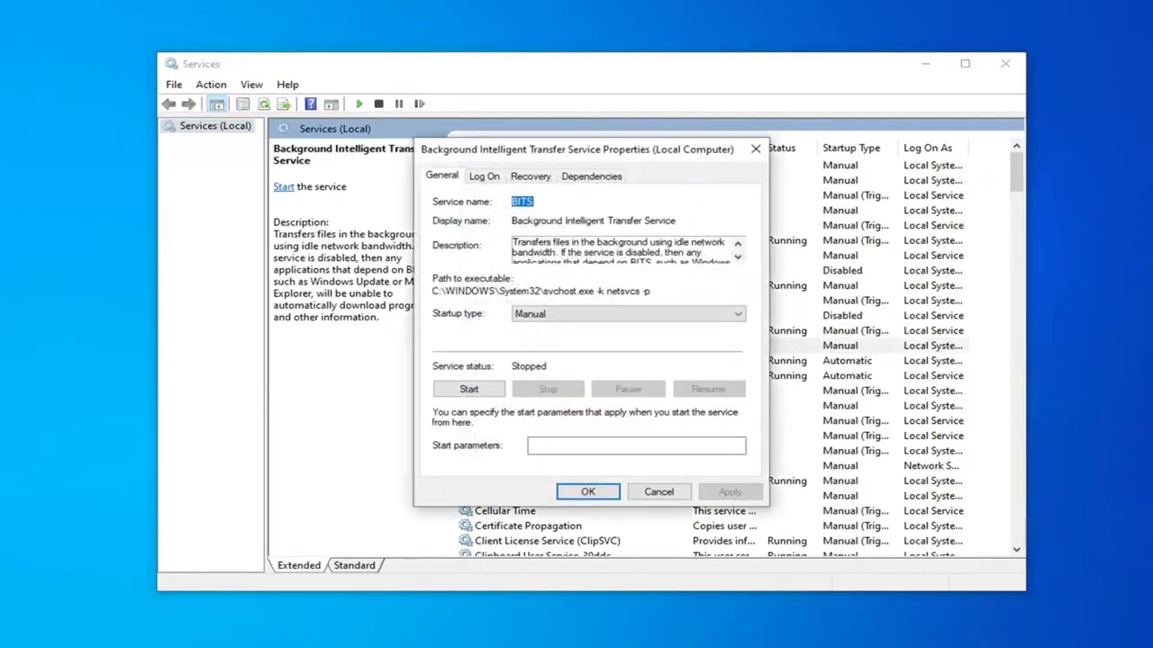
{"action": "left_click", "coordinate": [571, 317]}
{"action": "left_click", "coordinate": [565, 337]}
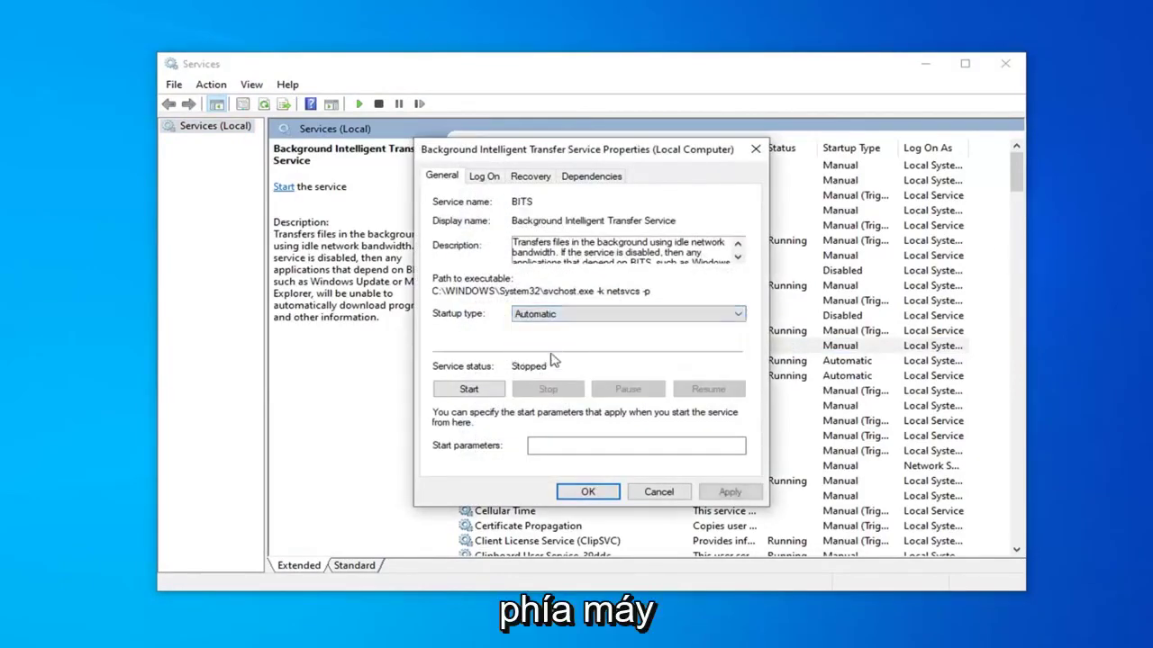
{"action": "left_click", "coordinate": [464, 389]}
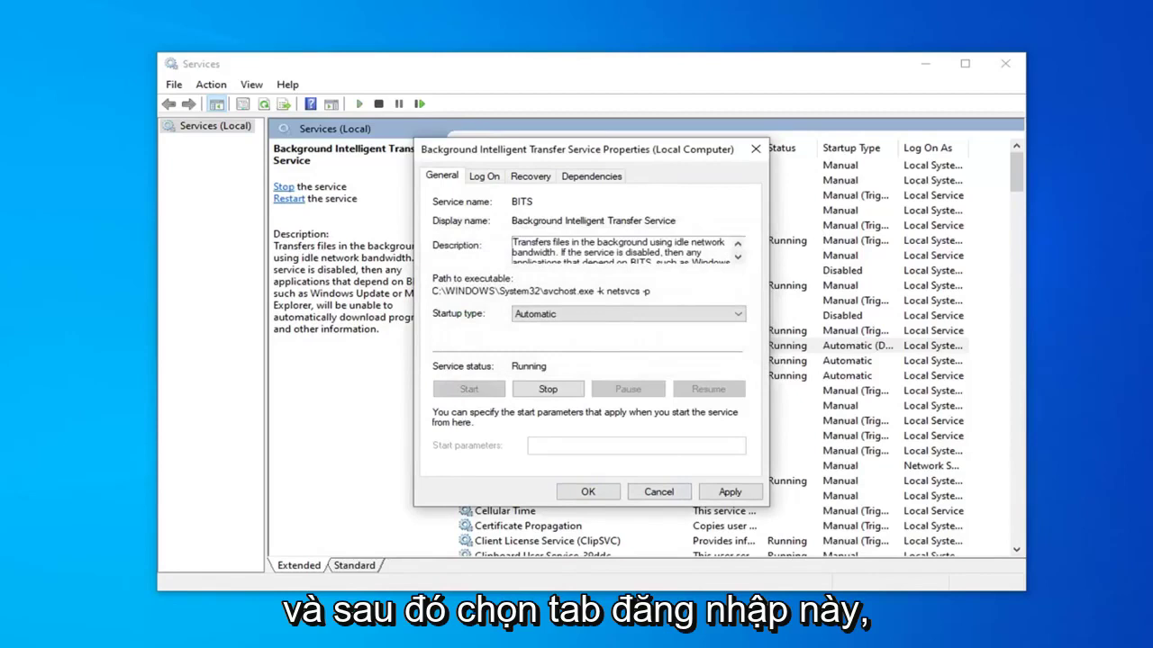
{"action": "left_click", "coordinate": [485, 177]}
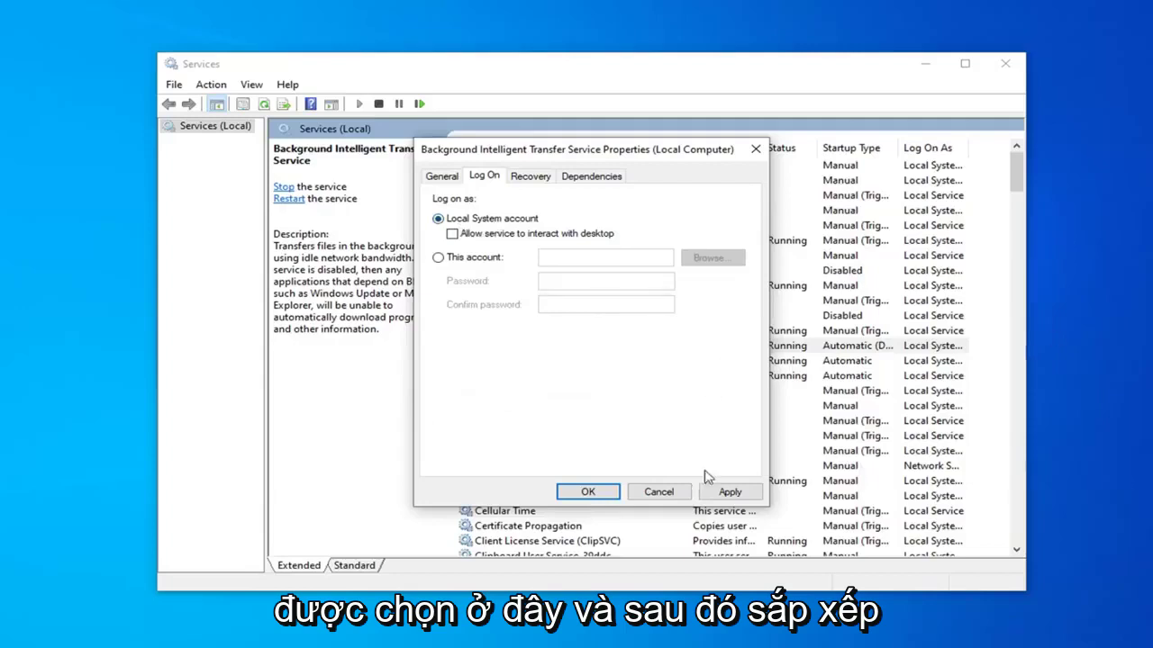
{"action": "left_click", "coordinate": [613, 493]}
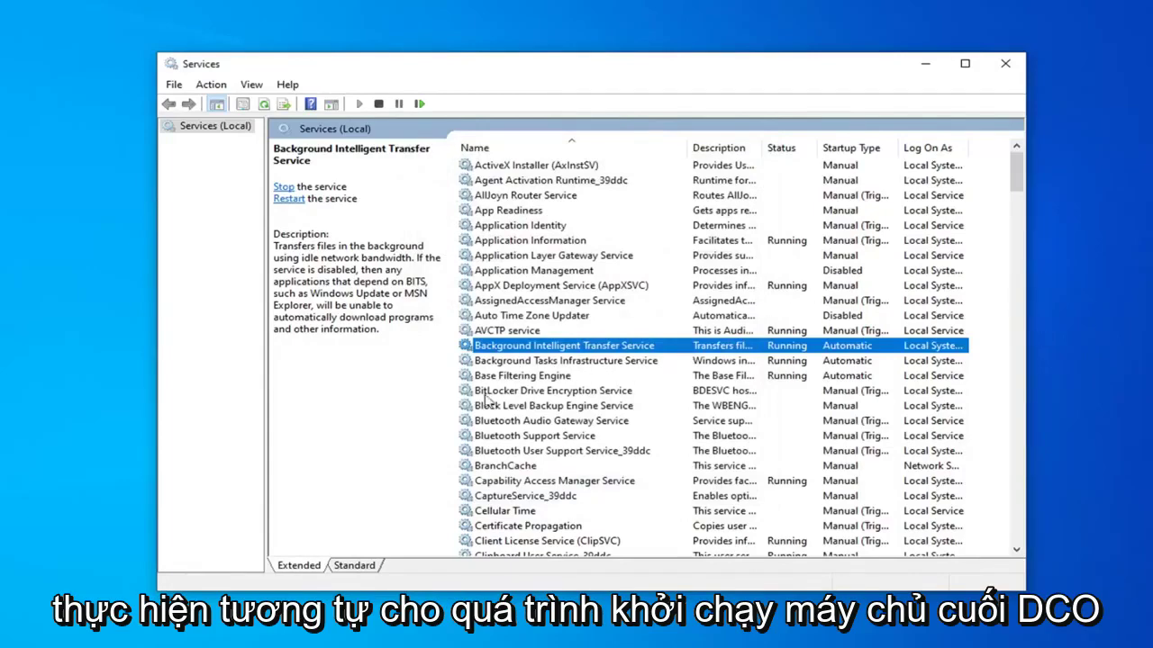
Step: Check the startup type and status in the DCOM Server Process Launcher properties, then close them
{"action": "left_click", "coordinate": [499, 435]}
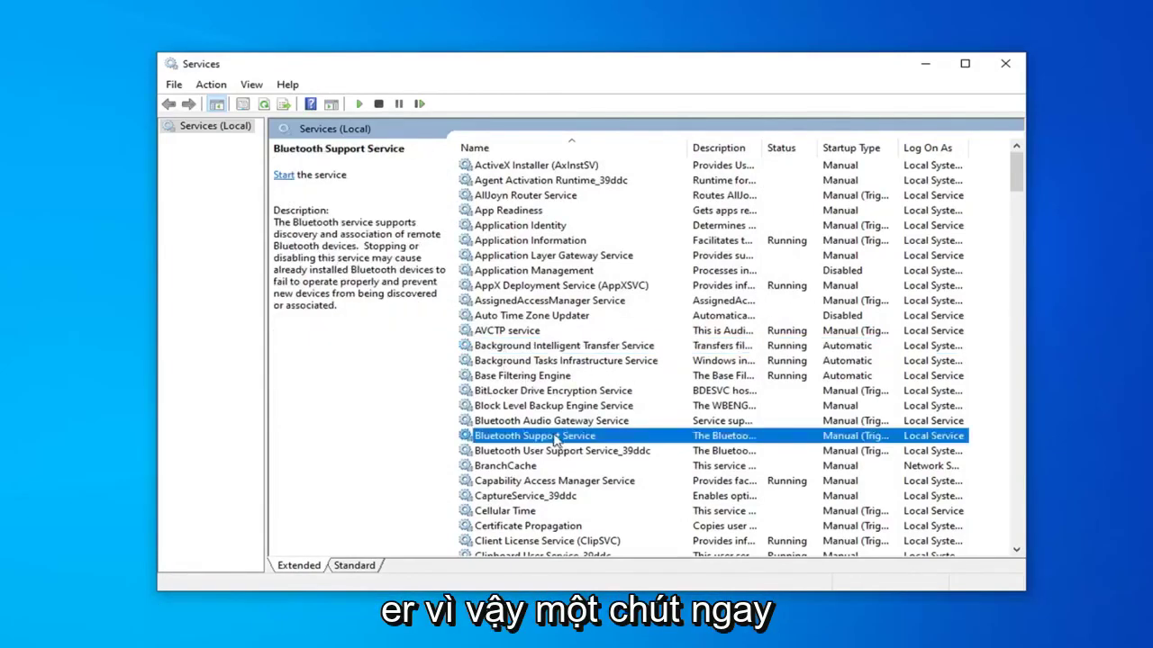
{"action": "scroll", "coordinate": [500, 438], "scroll_direction": "down", "scroll_amount": 8}
{"action": "left_click", "coordinate": [498, 437]}
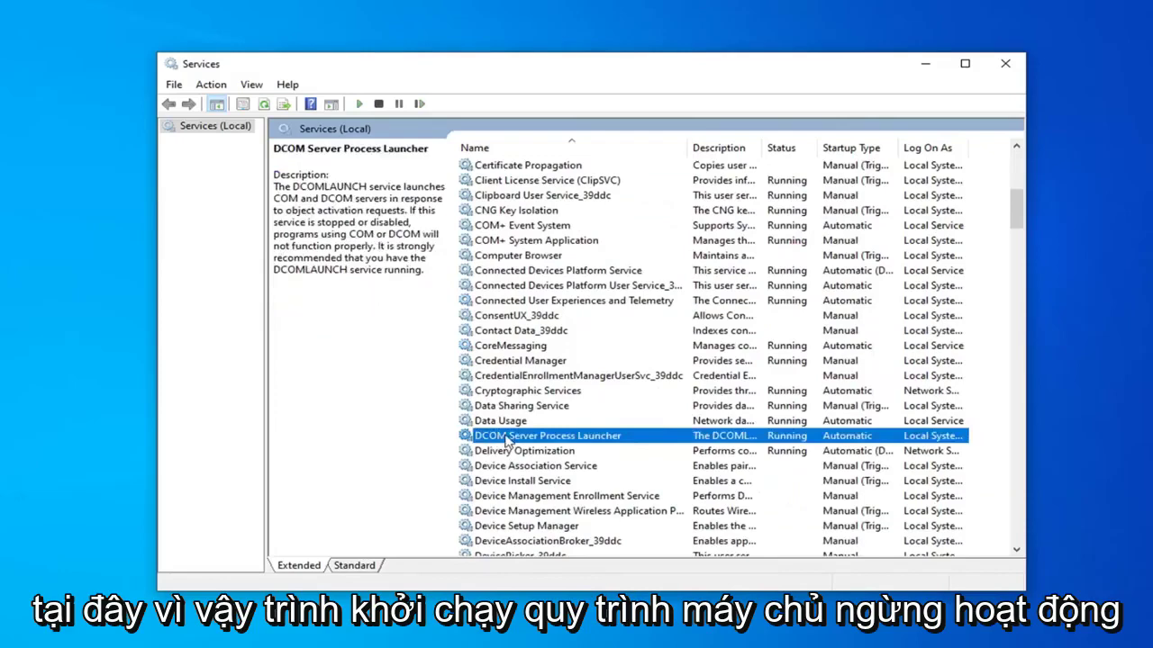
{"action": "double_click", "coordinate": [605, 438]}
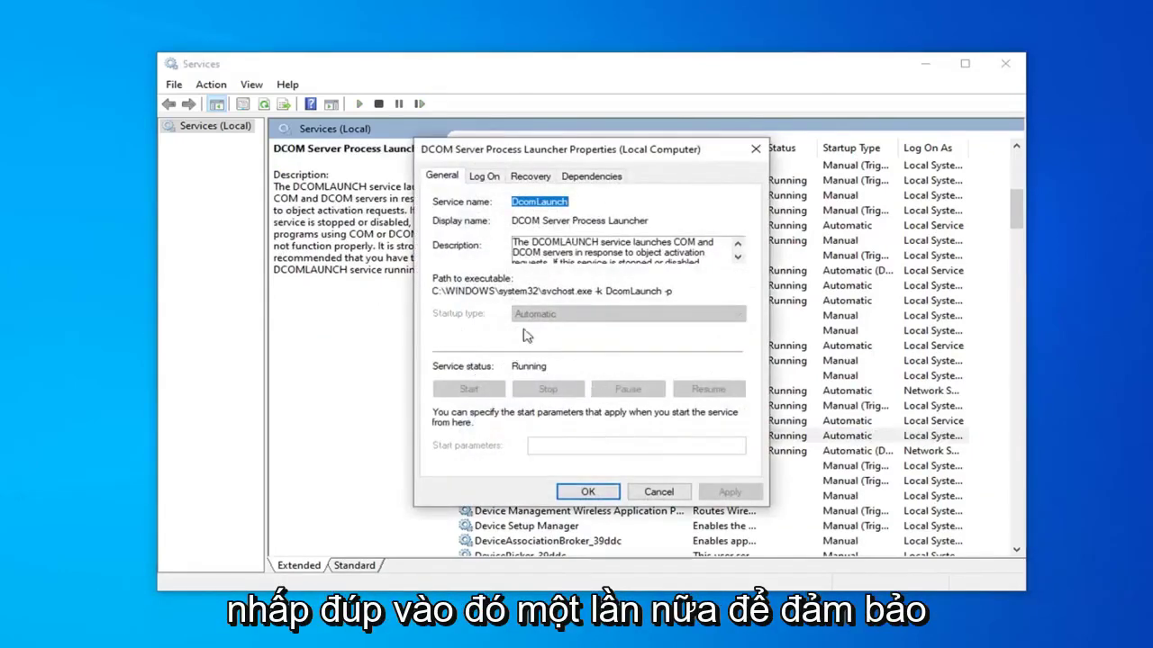
{"action": "left_click", "coordinate": [618, 496]}
Step: Check the startup type and status in the Remote Procedure Call (RPC) service properties, then close them
{"action": "scroll", "coordinate": [606, 409], "scroll_direction": "down", "scroll_amount": 5}
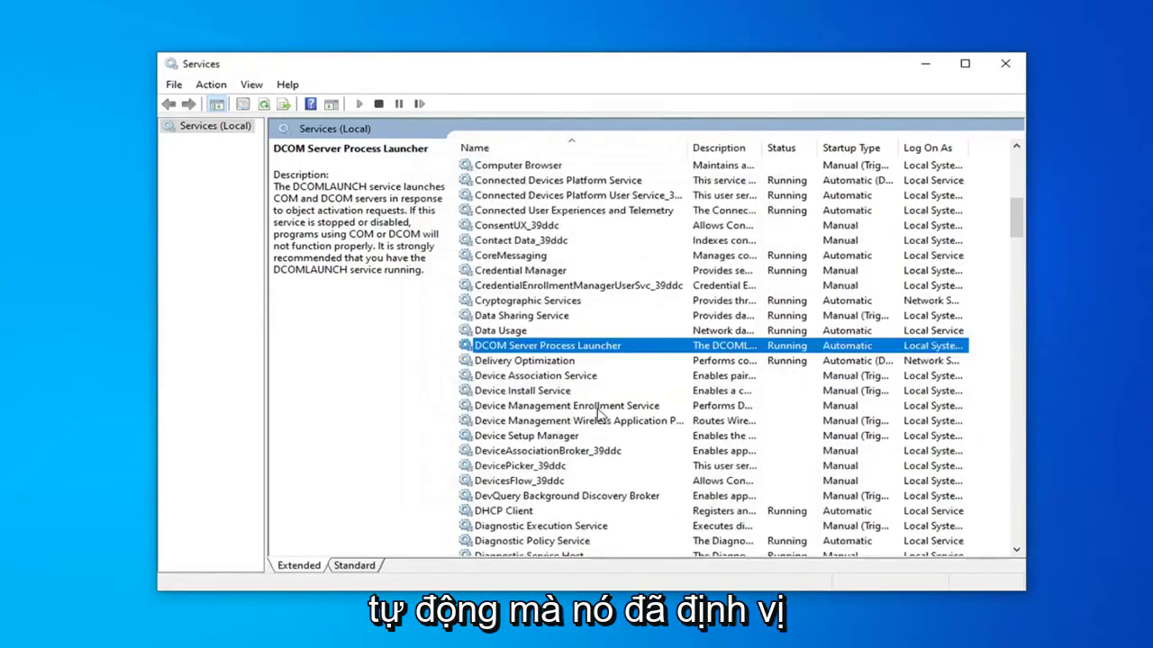
{"action": "scroll", "coordinate": [606, 409], "scroll_direction": "down", "scroll_amount": 15}
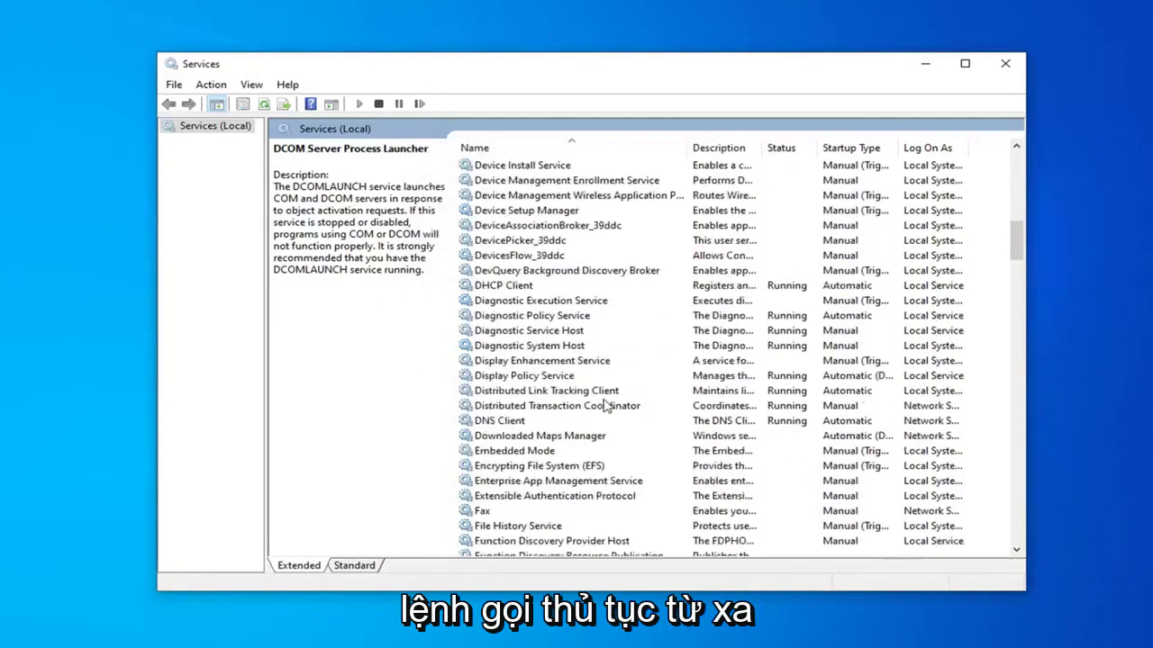
{"action": "scroll", "coordinate": [592, 410], "scroll_direction": "down", "scroll_amount": 10}
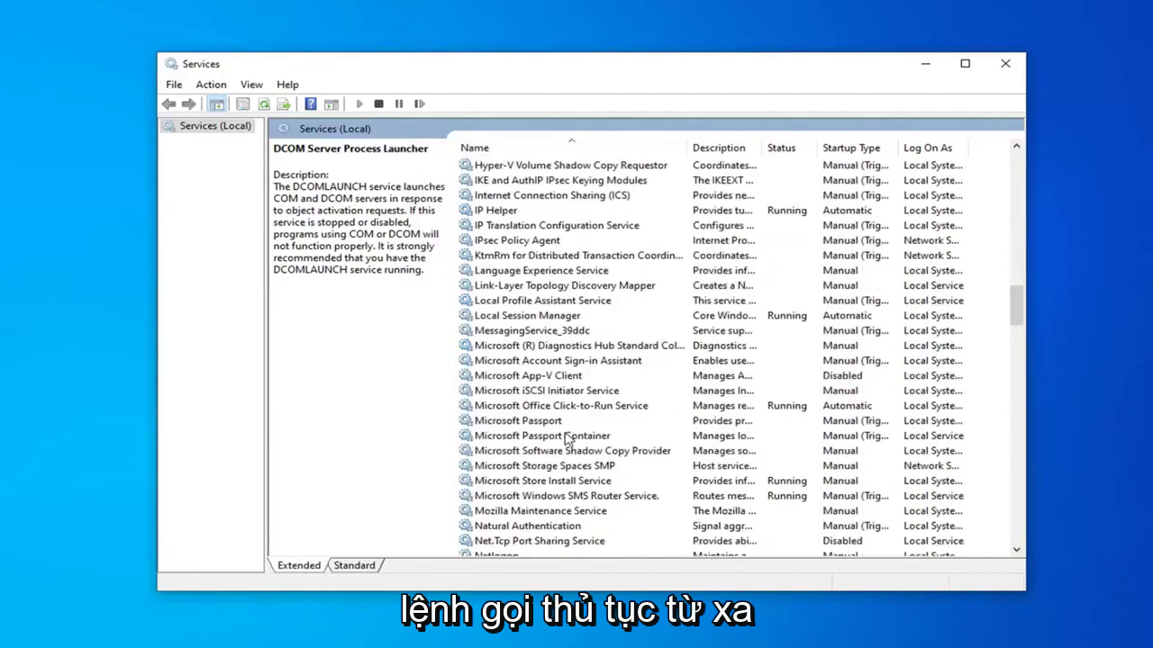
{"action": "scroll", "coordinate": [540, 464], "scroll_direction": "down", "scroll_amount": 5}
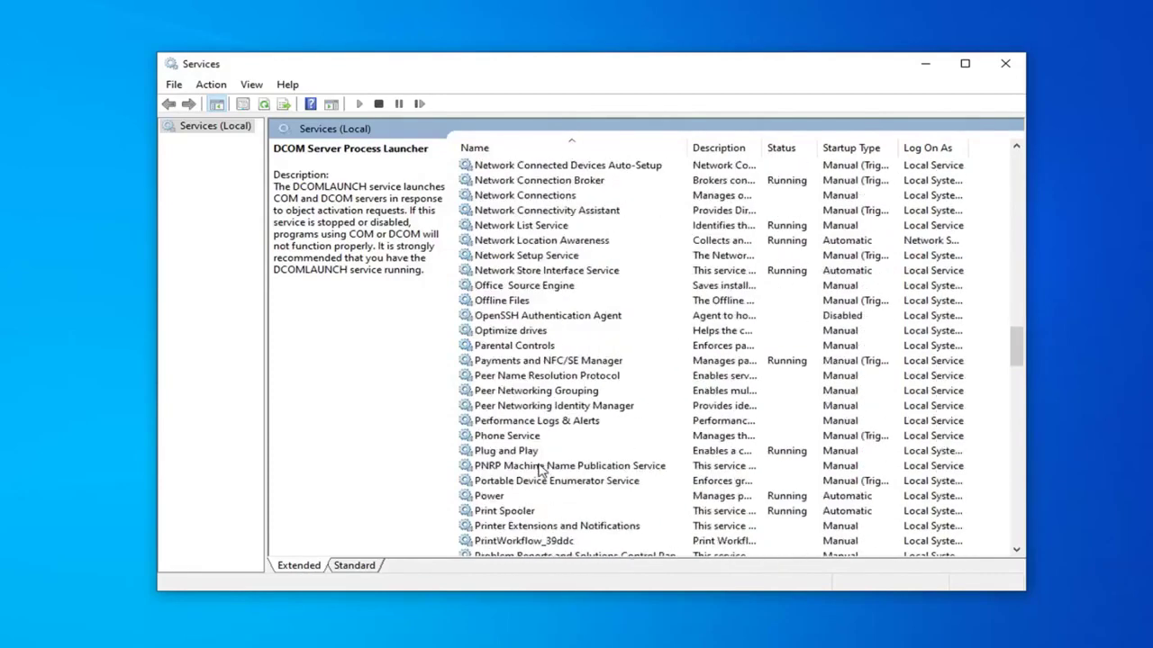
{"action": "scroll", "coordinate": [524, 494], "scroll_direction": "down", "scroll_amount": 1}
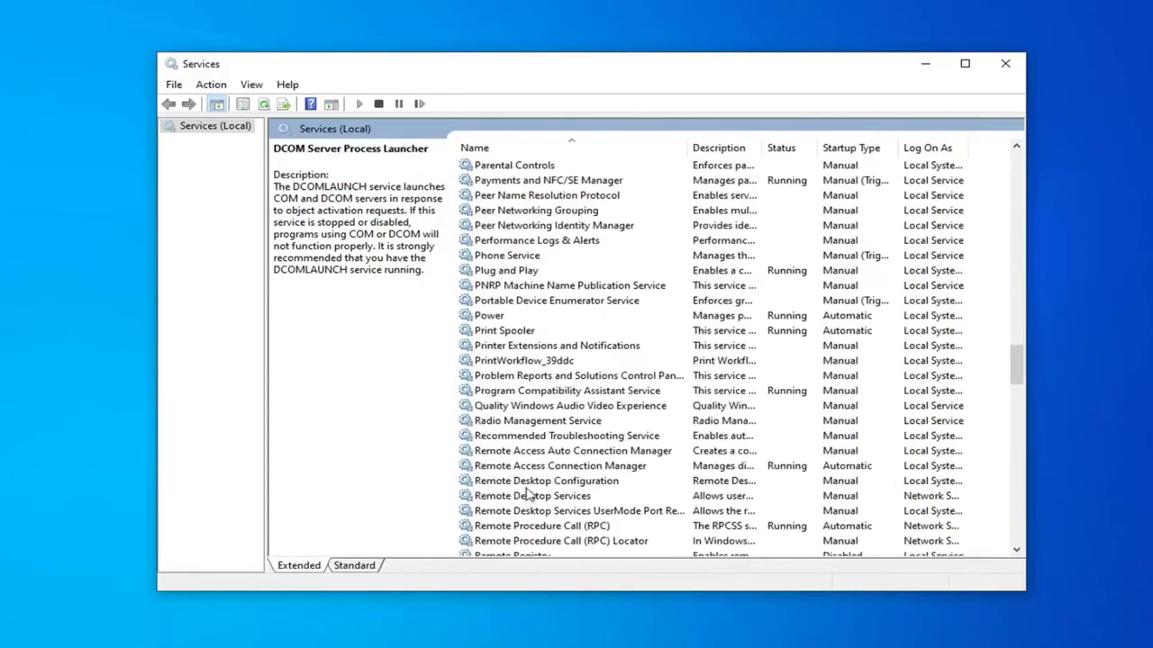
{"action": "left_click", "coordinate": [555, 528]}
{"action": "double_click", "coordinate": [562, 529]}
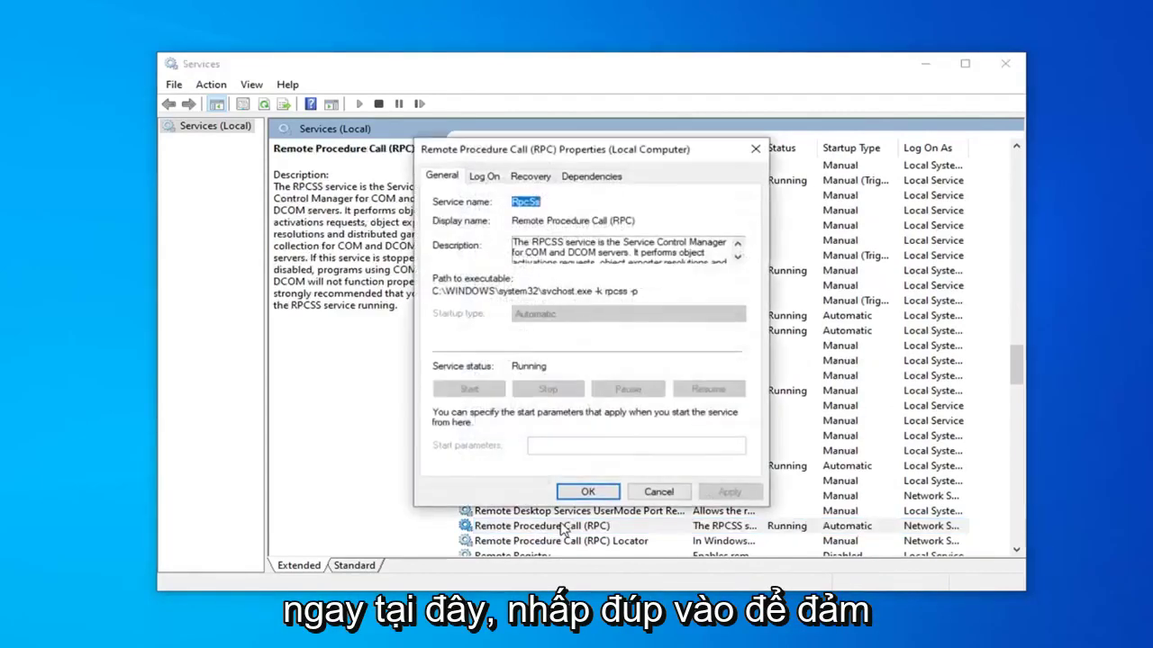
{"action": "left_click", "coordinate": [633, 497]}
Step: Check the startup type and status in the Windows Defender Firewall service properties, then close them
{"action": "scroll", "coordinate": [664, 315], "scroll_direction": "down", "scroll_amount": 6}
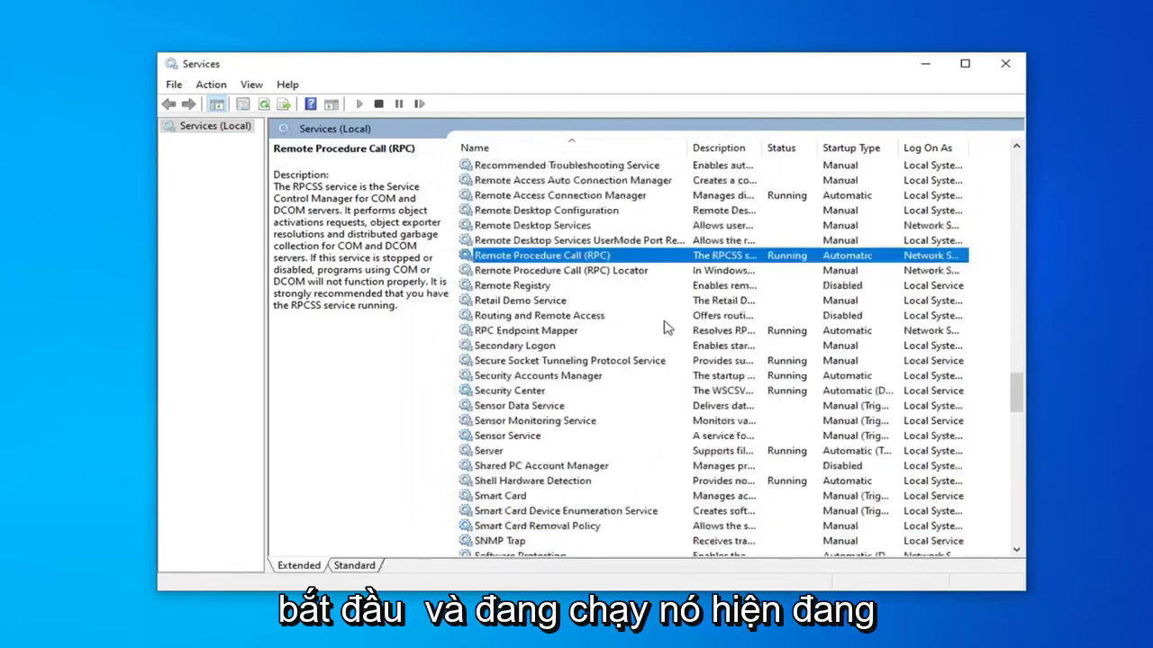
{"action": "scroll", "coordinate": [630, 347], "scroll_direction": "down", "scroll_amount": 3}
{"action": "scroll", "coordinate": [604, 353], "scroll_direction": "down", "scroll_amount": 8}
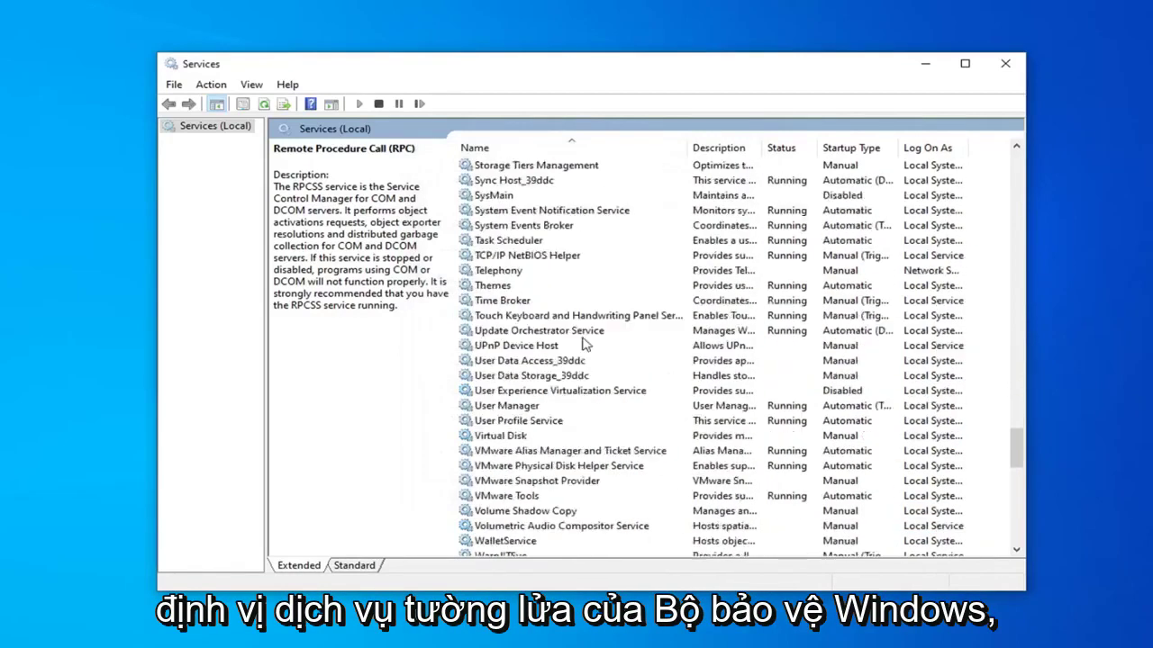
{"action": "scroll", "coordinate": [583, 343], "scroll_direction": "down", "scroll_amount": 11}
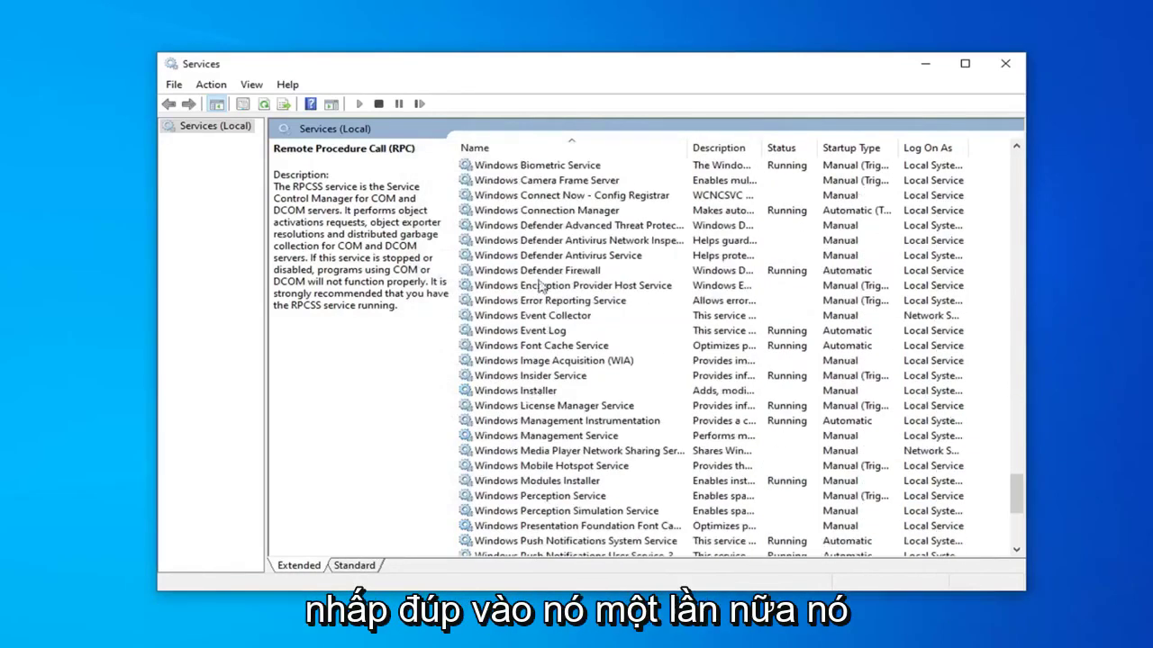
{"action": "double_click", "coordinate": [547, 272]}
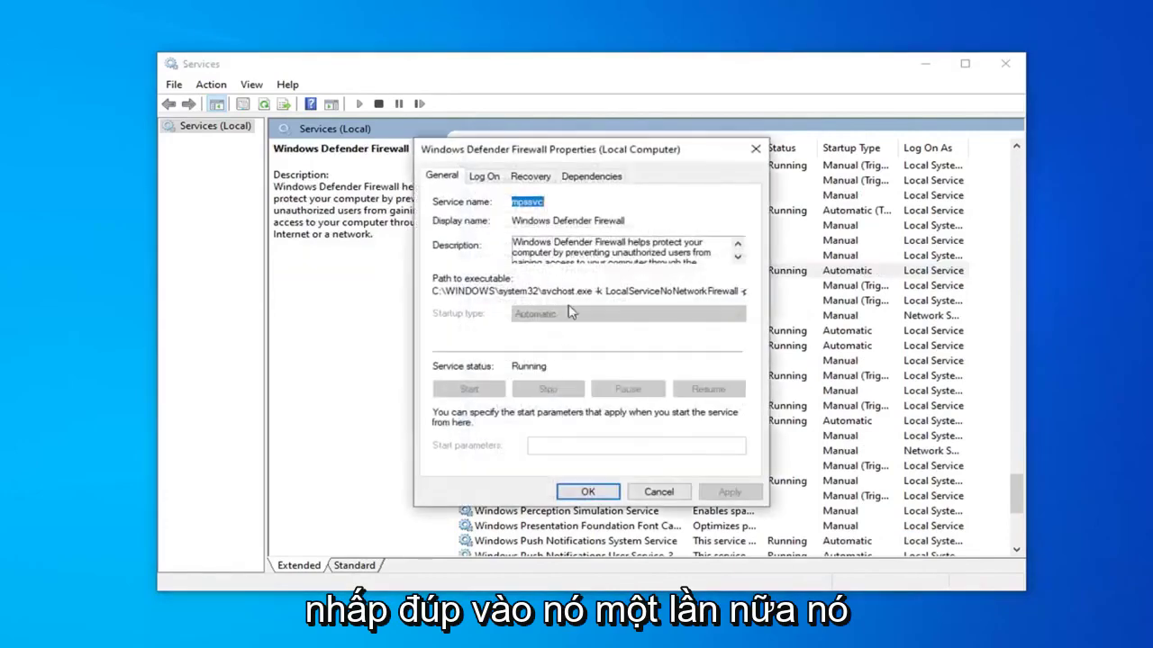
{"action": "left_click", "coordinate": [590, 492]}
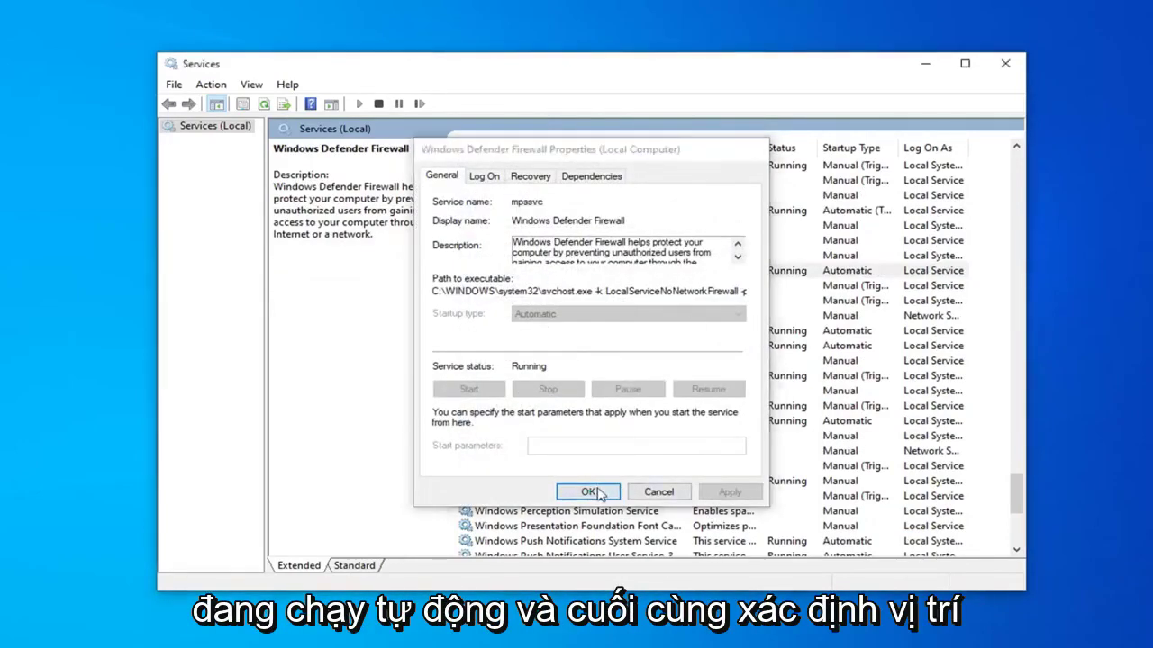
Step: Set the Windows Update service's startup type to Automatic, apply the change, and close the Services window
{"action": "scroll", "coordinate": [605, 405], "scroll_direction": "down", "scroll_amount": 6}
{"action": "scroll", "coordinate": [605, 406], "scroll_direction": "down", "scroll_amount": 1}
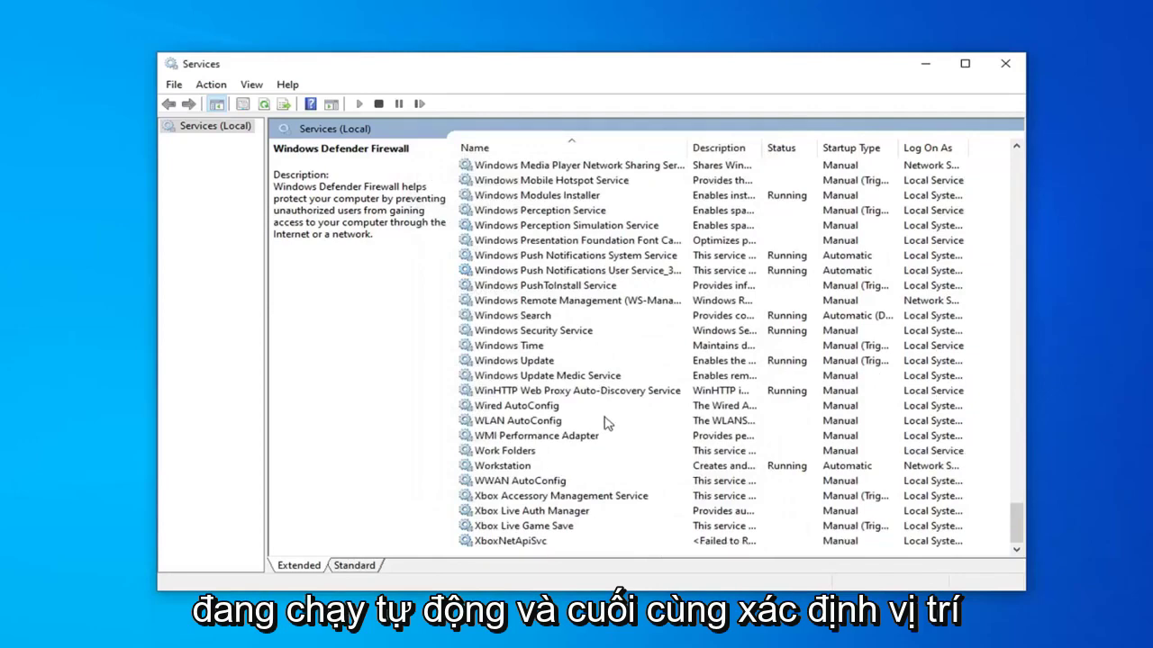
{"action": "double_click", "coordinate": [510, 362]}
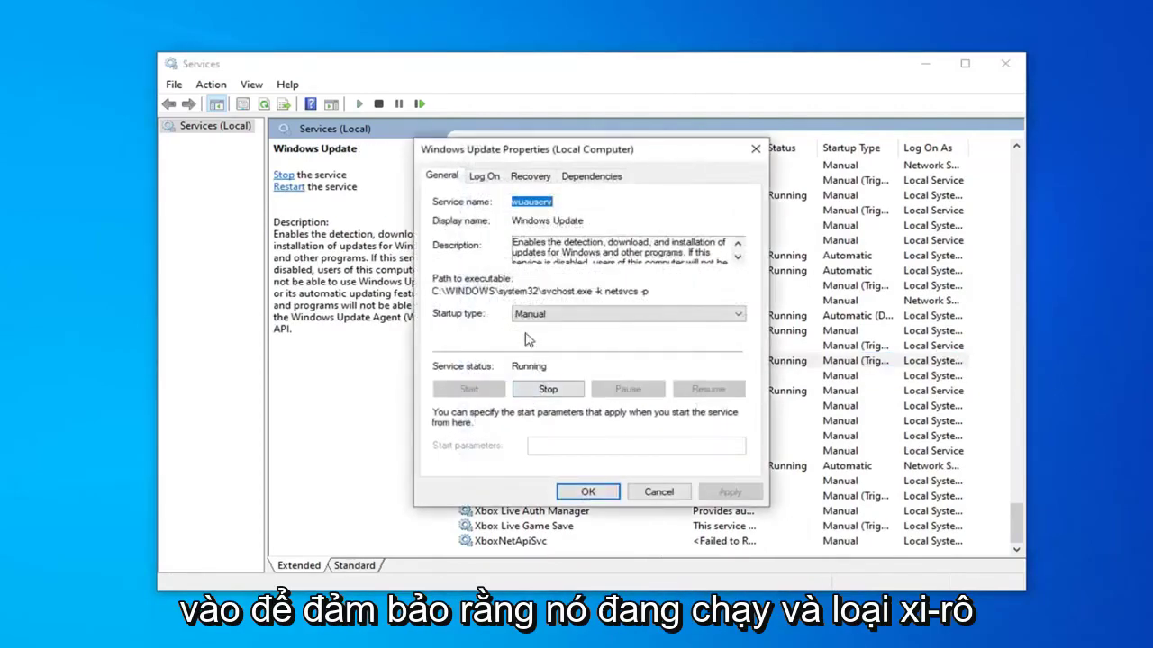
{"action": "left_click", "coordinate": [535, 313]}
{"action": "left_click", "coordinate": [539, 339]}
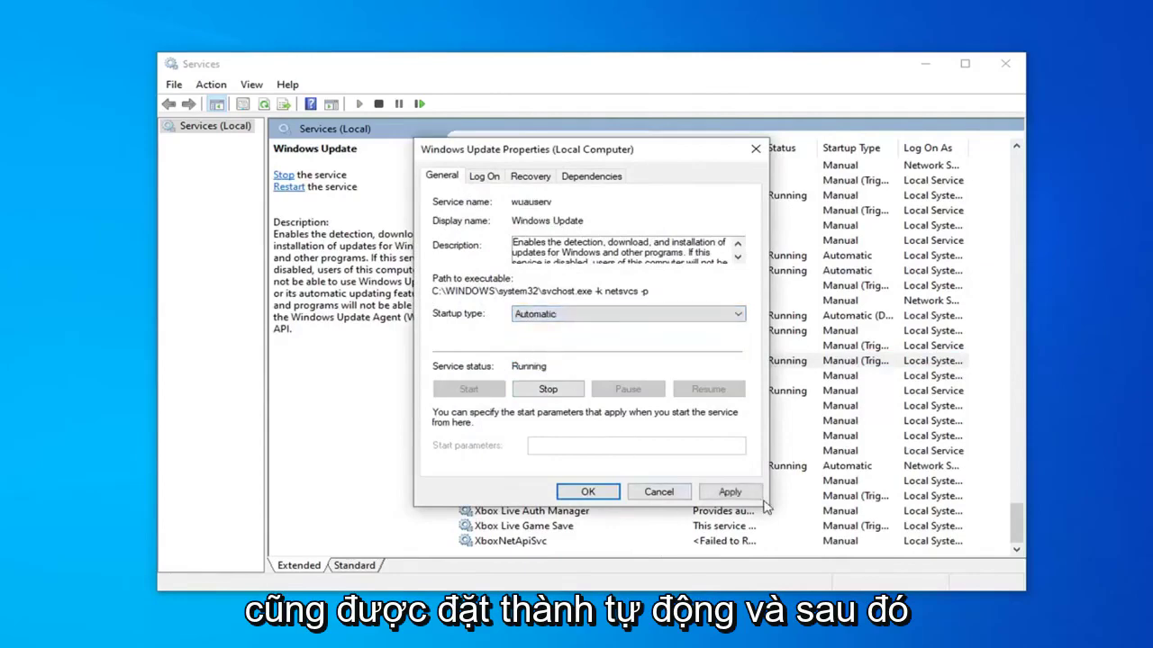
{"action": "left_click", "coordinate": [729, 492]}
{"action": "left_click", "coordinate": [585, 491]}
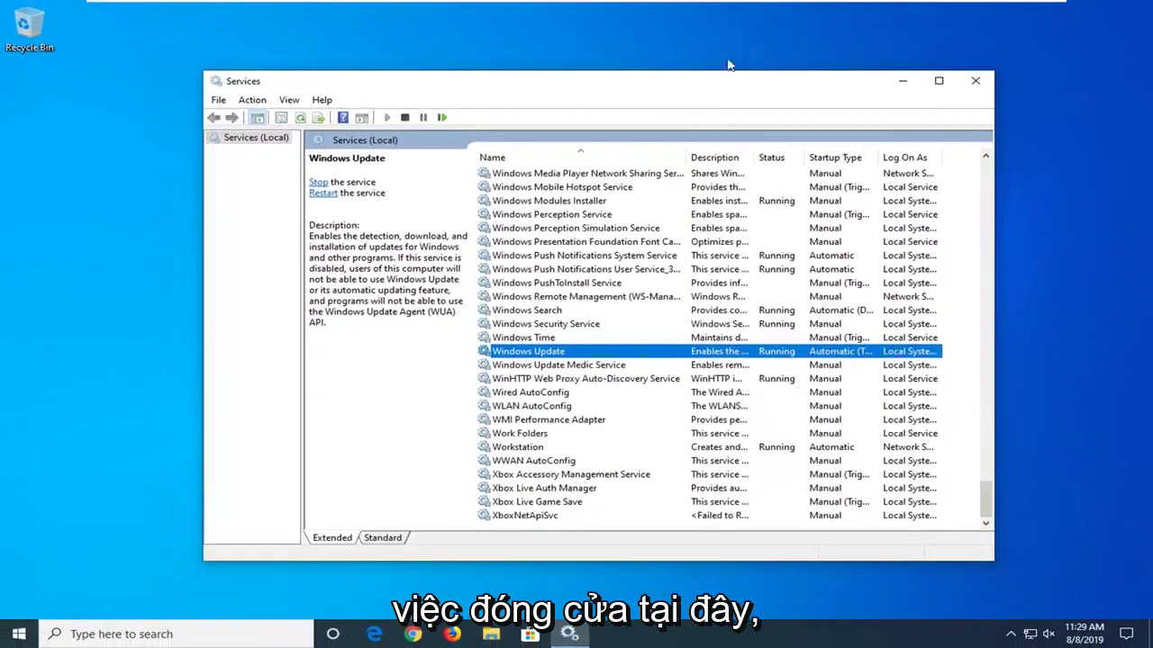
{"action": "left_click", "coordinate": [975, 81]}
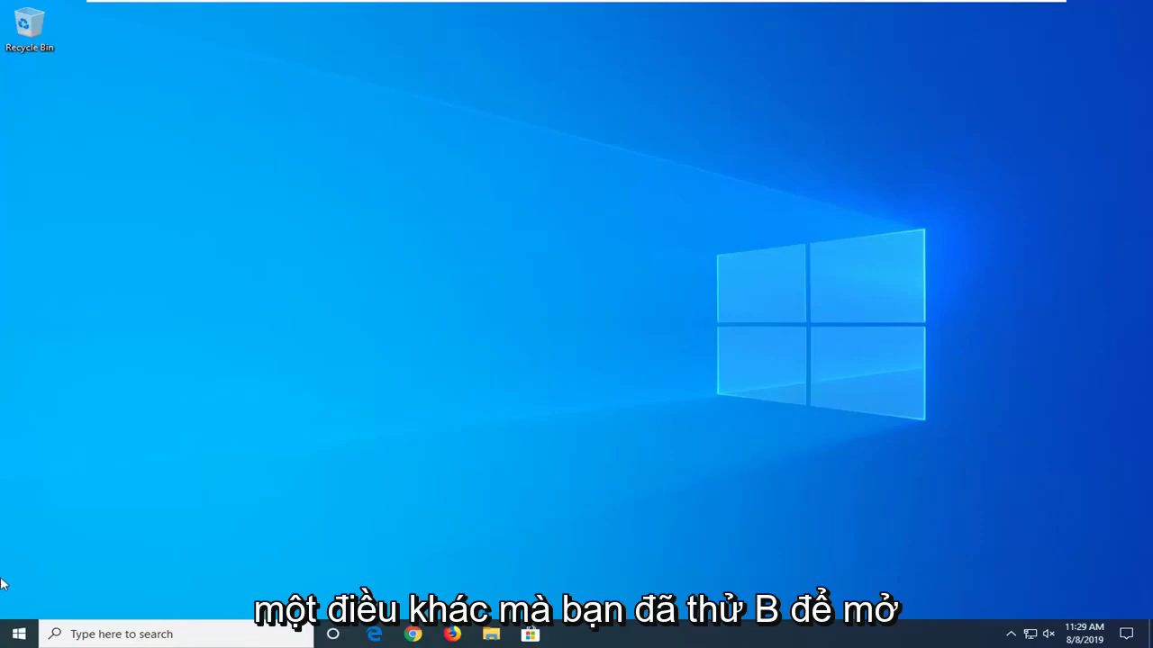
Step: Search Windows for "troubleshoot" and open Troubleshoot settings
{"action": "left_click", "coordinate": [6, 639]}
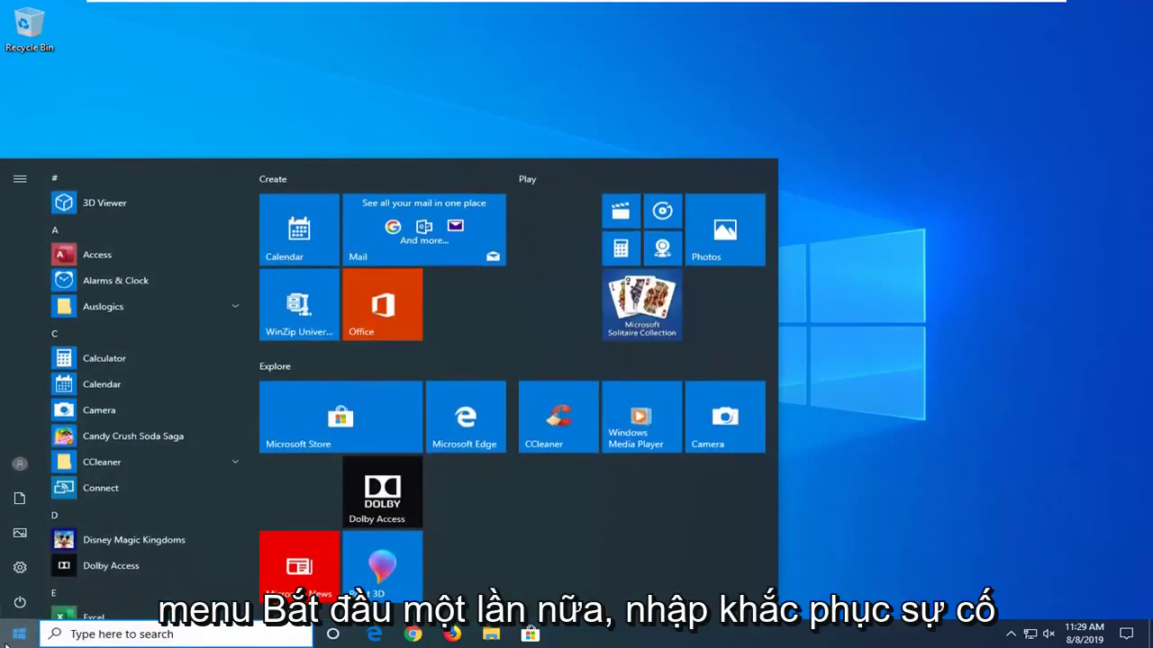
{"action": "type", "text": "troubl"}
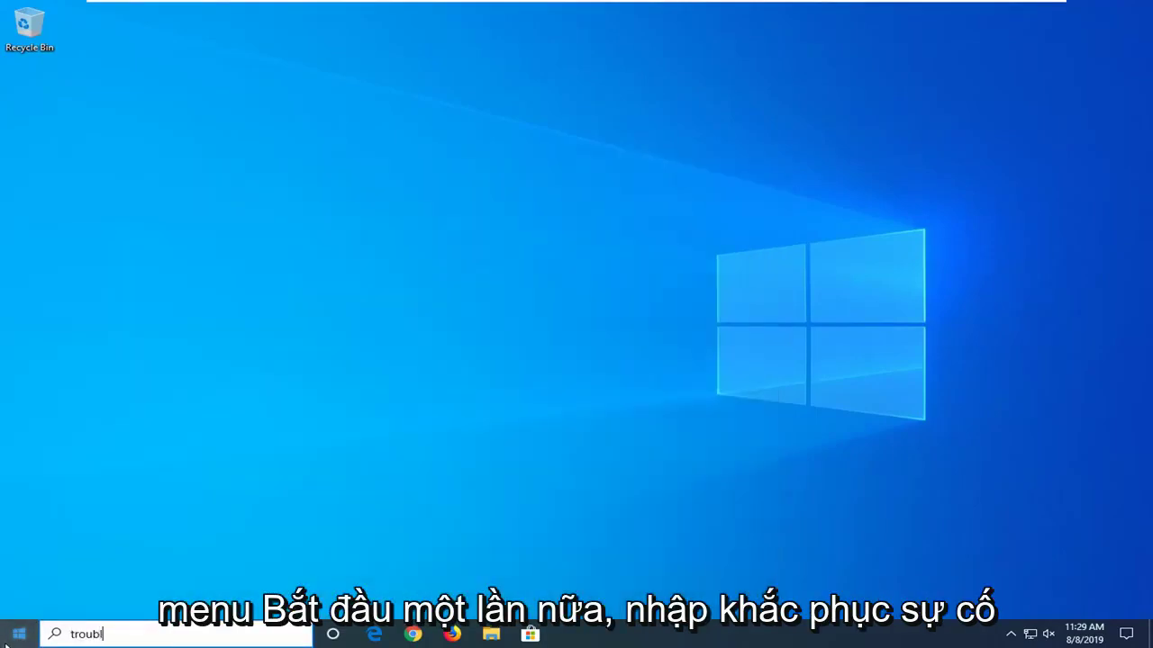
{"action": "type", "text": "eshoot"}
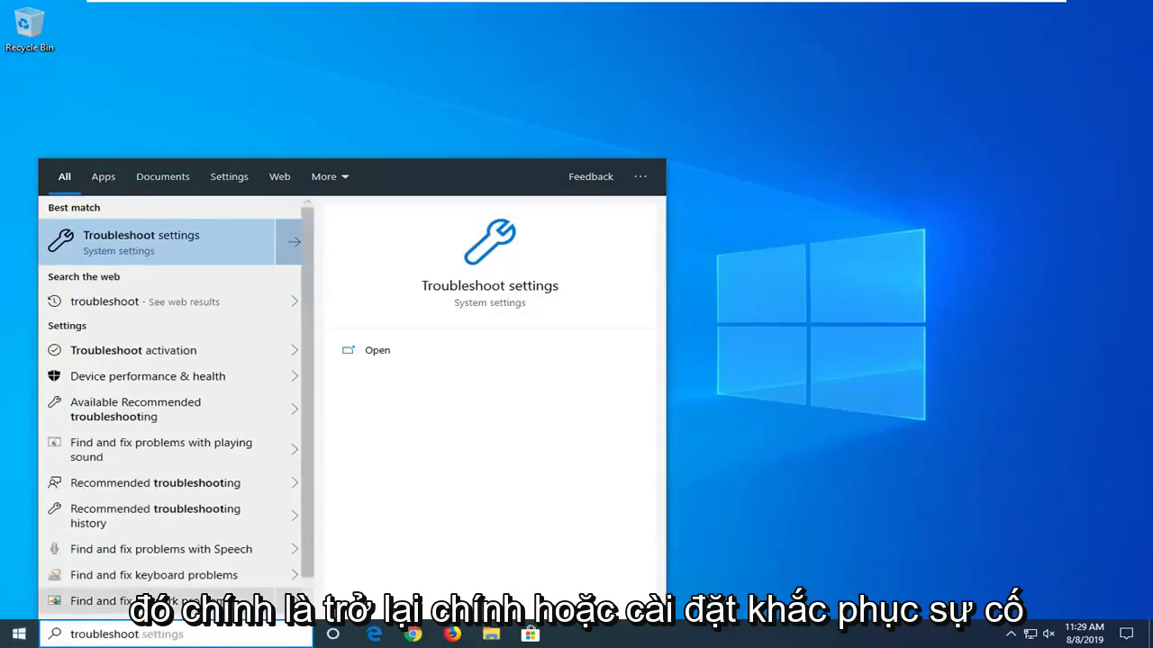
{"action": "left_click", "coordinate": [155, 241]}
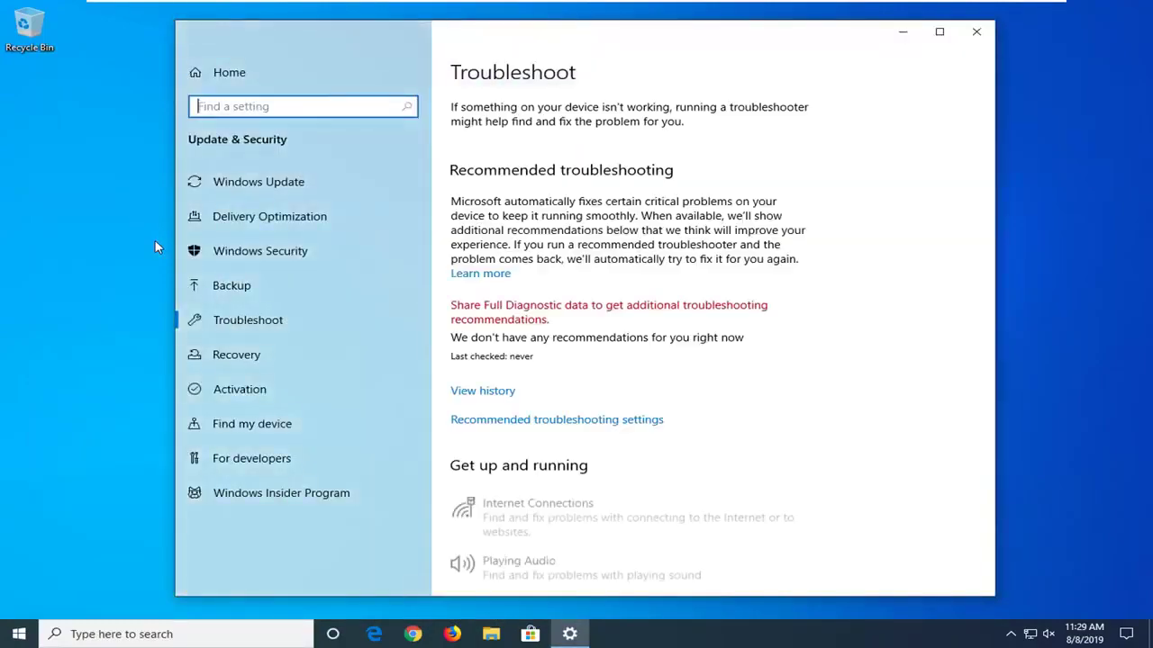
Step: Run the Windows Update troubleshooter, and close it and the Settings window once troubleshooting has completed
{"action": "scroll", "coordinate": [689, 315], "scroll_direction": "down", "scroll_amount": 3}
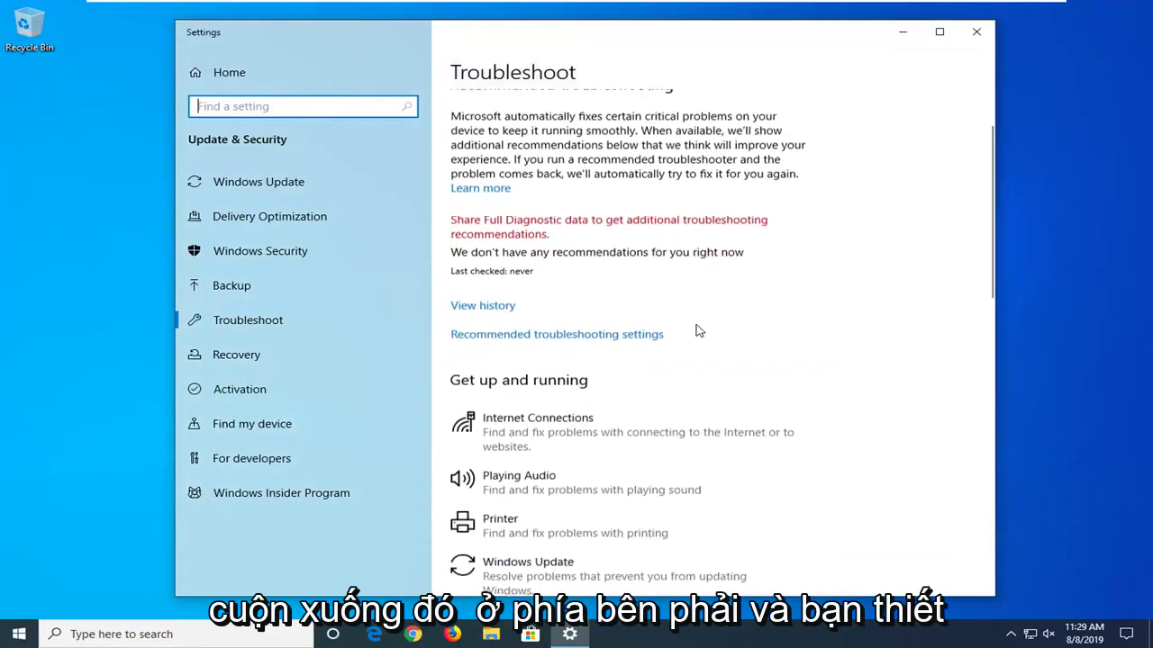
{"action": "scroll", "coordinate": [570, 315], "scroll_direction": "down", "scroll_amount": 2}
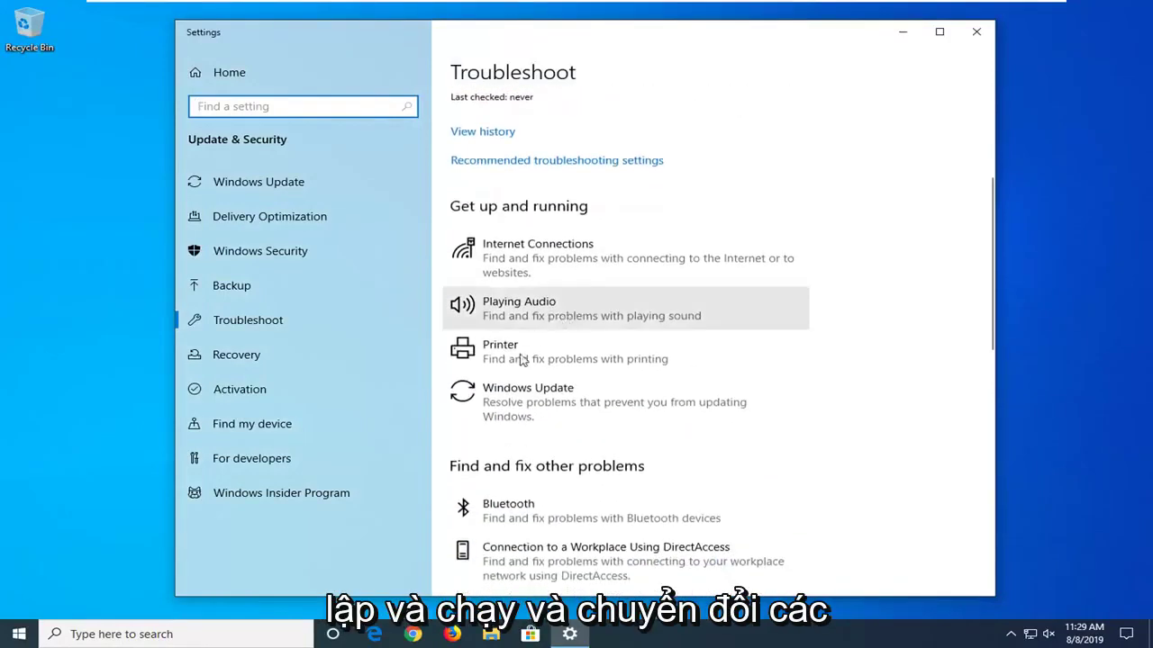
{"action": "left_click", "coordinate": [514, 410]}
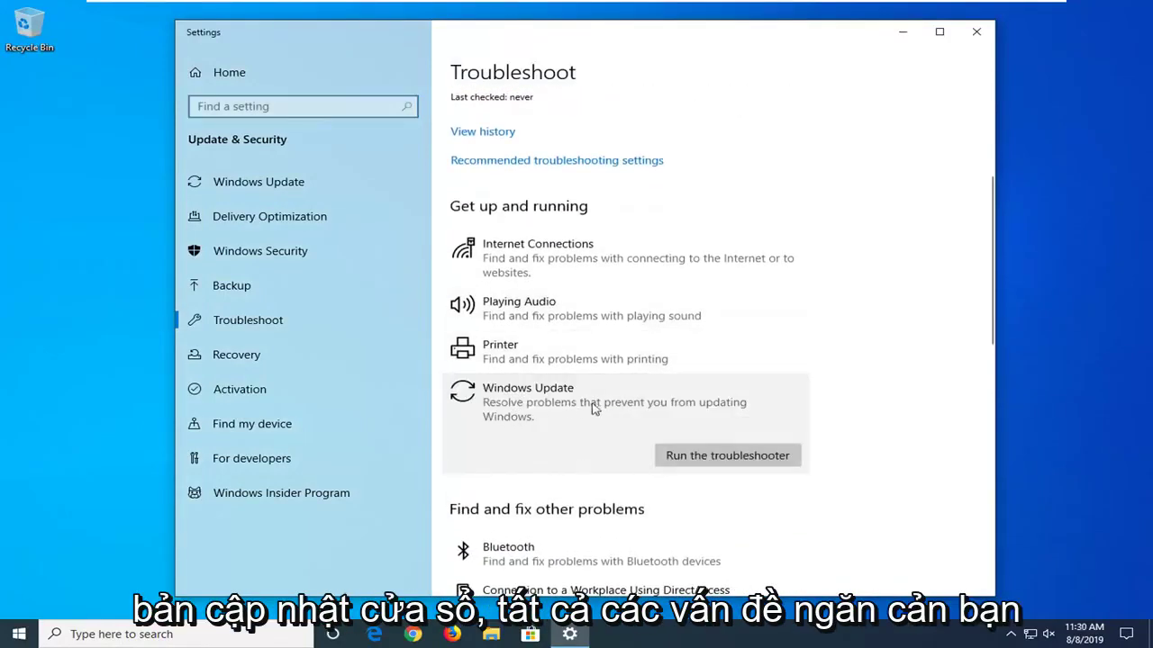
{"action": "left_click", "coordinate": [707, 455]}
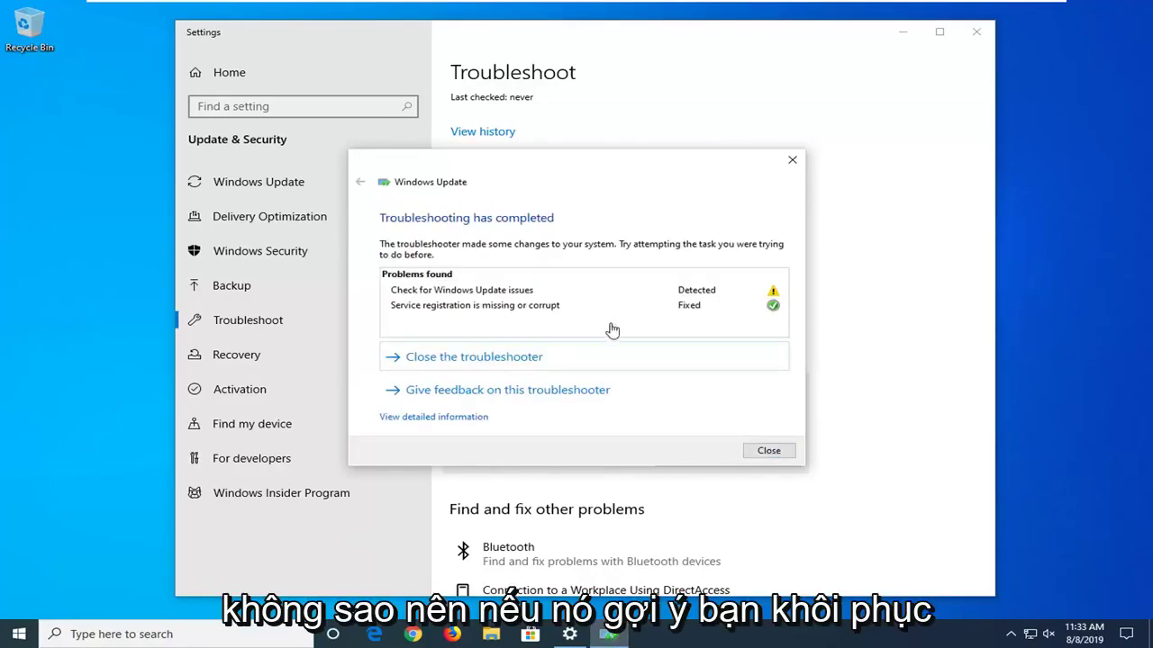
{"action": "left_click", "coordinate": [768, 450]}
{"action": "left_click", "coordinate": [976, 31]}
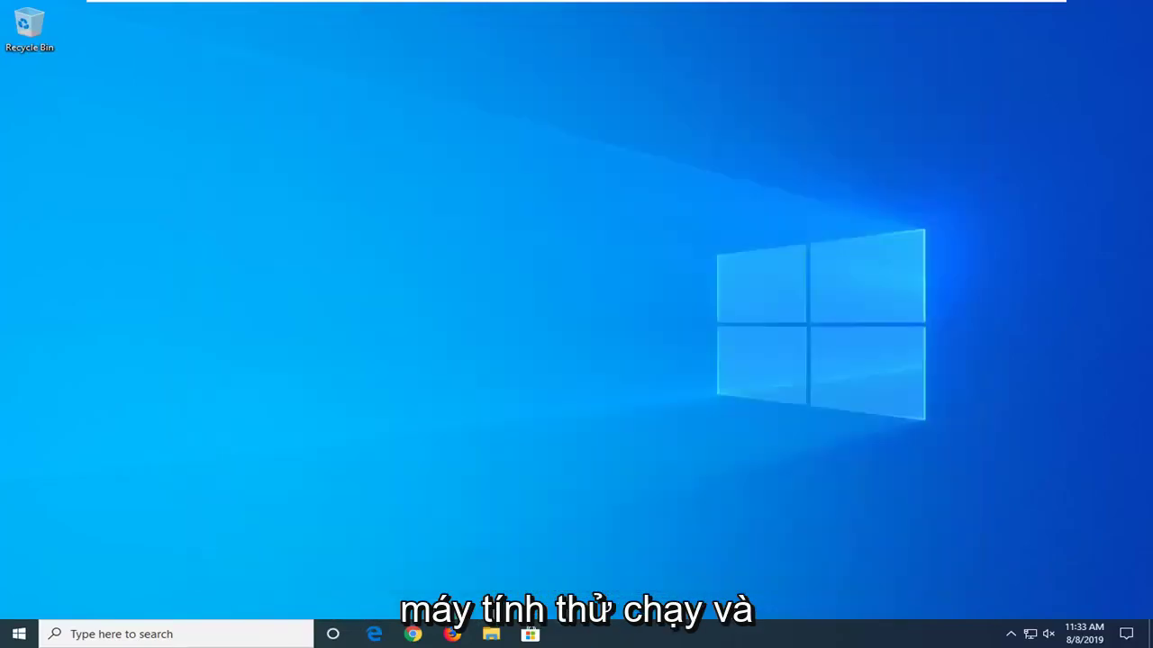